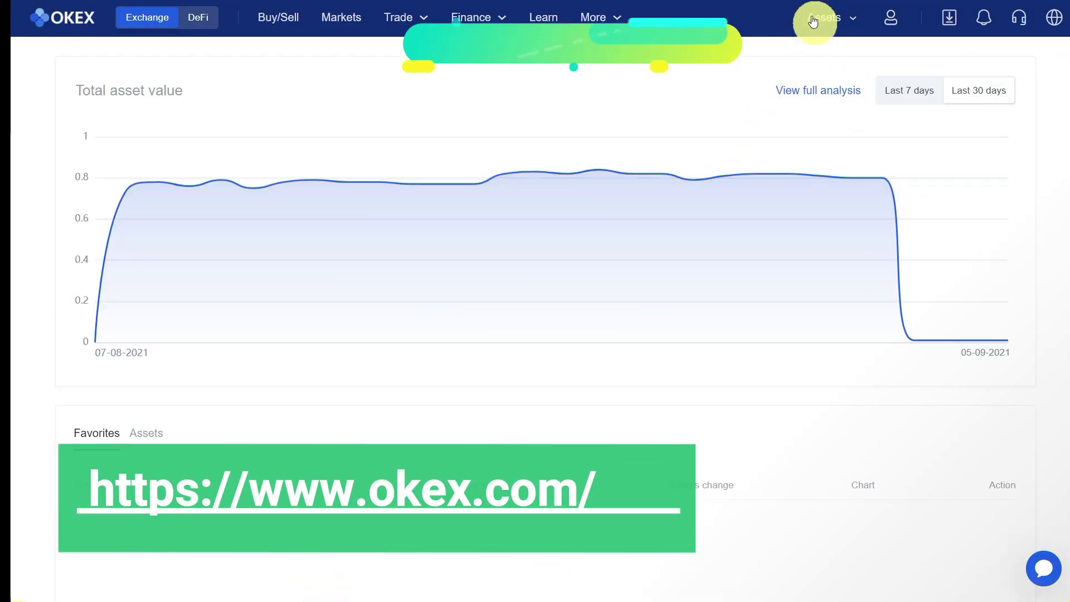
# Step: Show the OKEX Assets dropdown with its Deposit and Withdraw options
pyautogui.moveTo(826, 25)
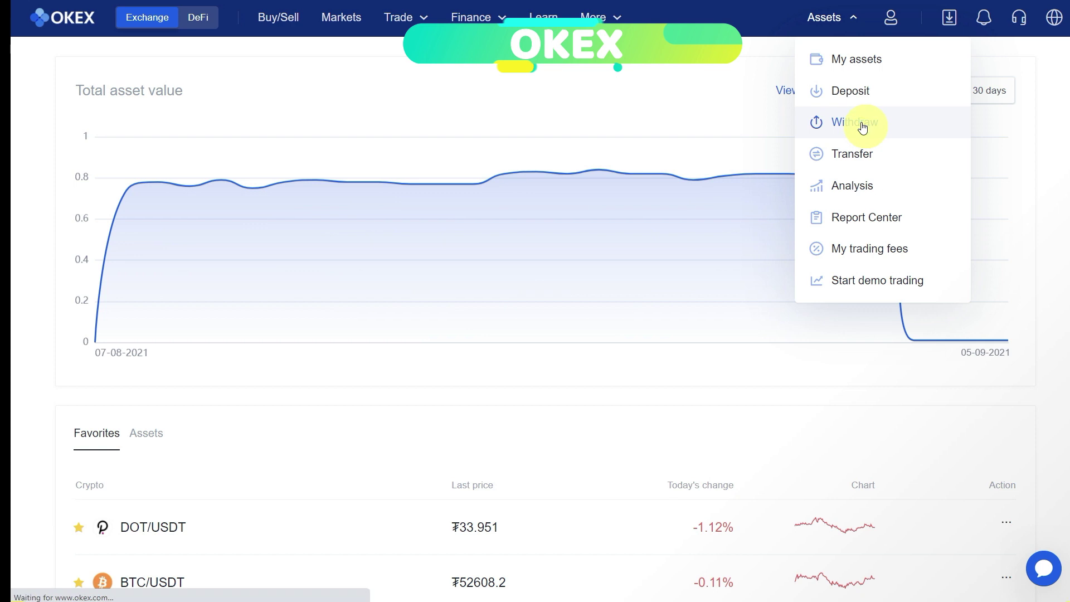
# Step: Start a USDT withdrawal using the On-Chain method on the USDT-TRC20 network, and continue to the details form
pyautogui.click(863, 127)
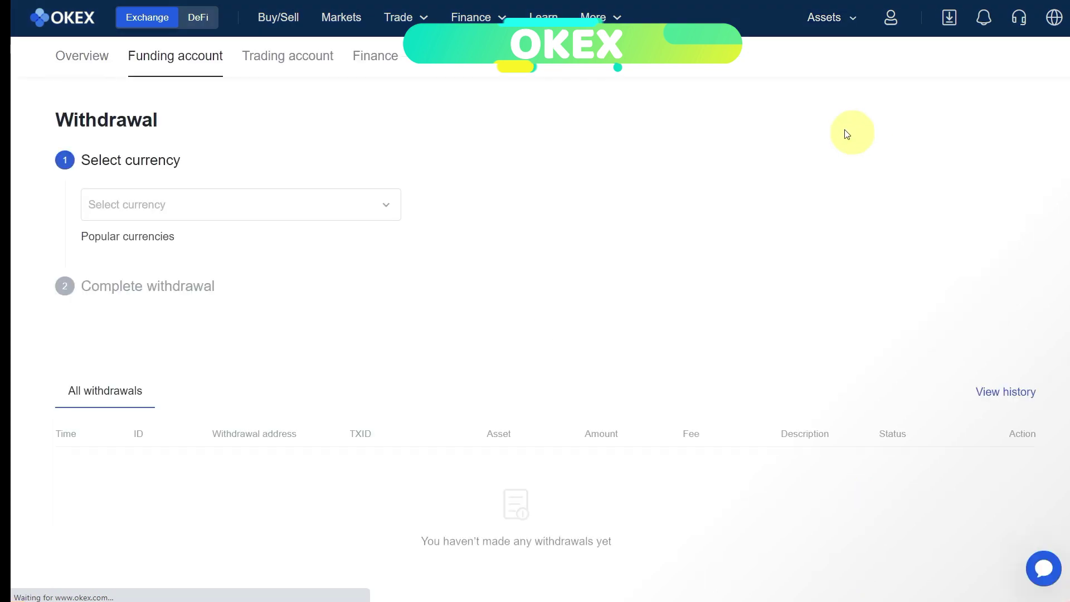
pyautogui.click(370, 204)
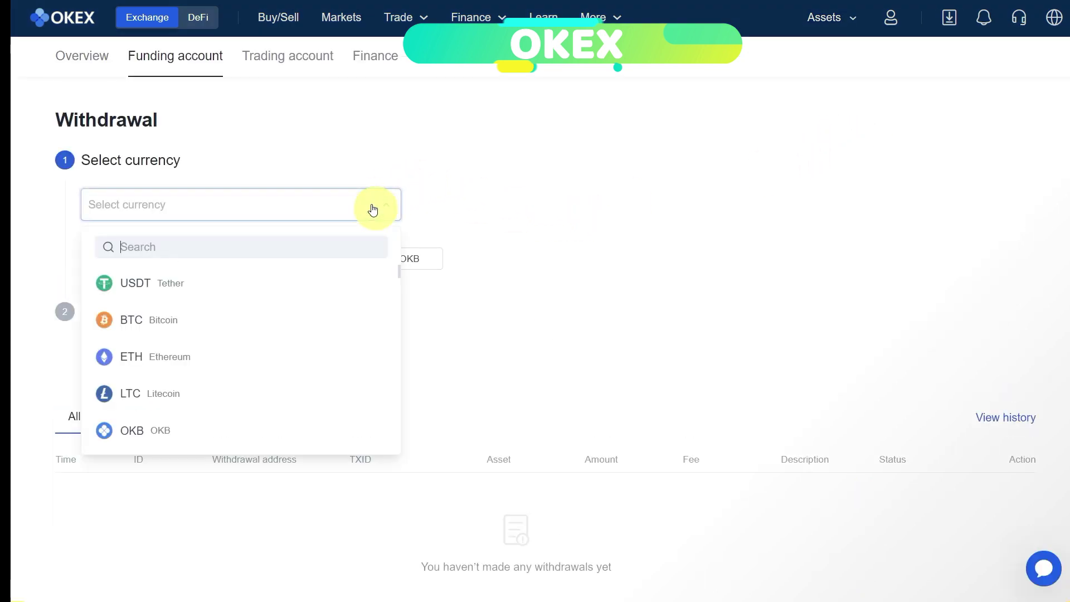
pyautogui.click(217, 296)
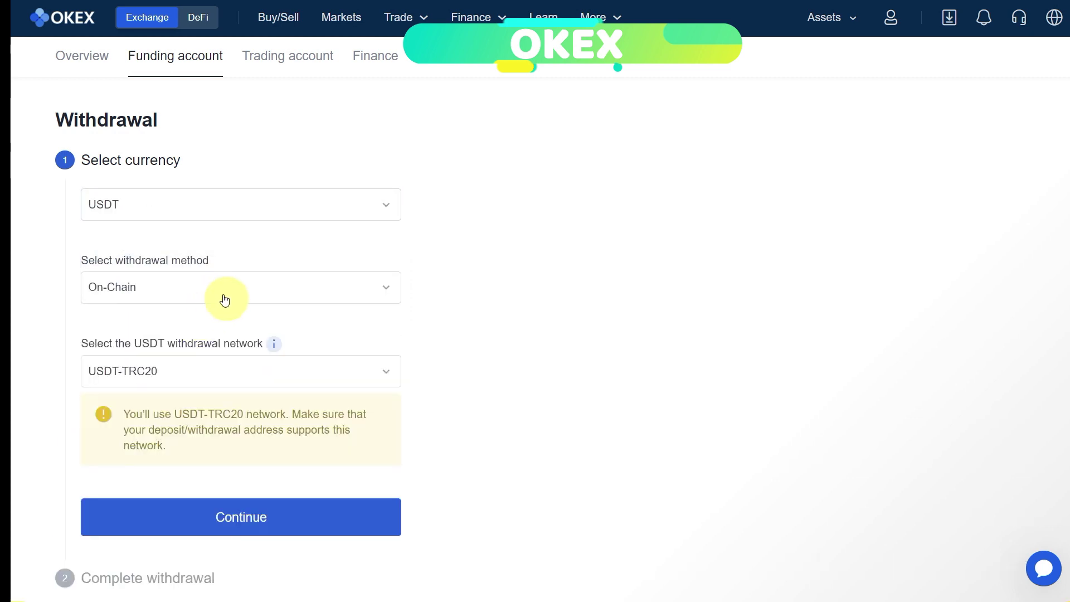
pyautogui.click(231, 288)
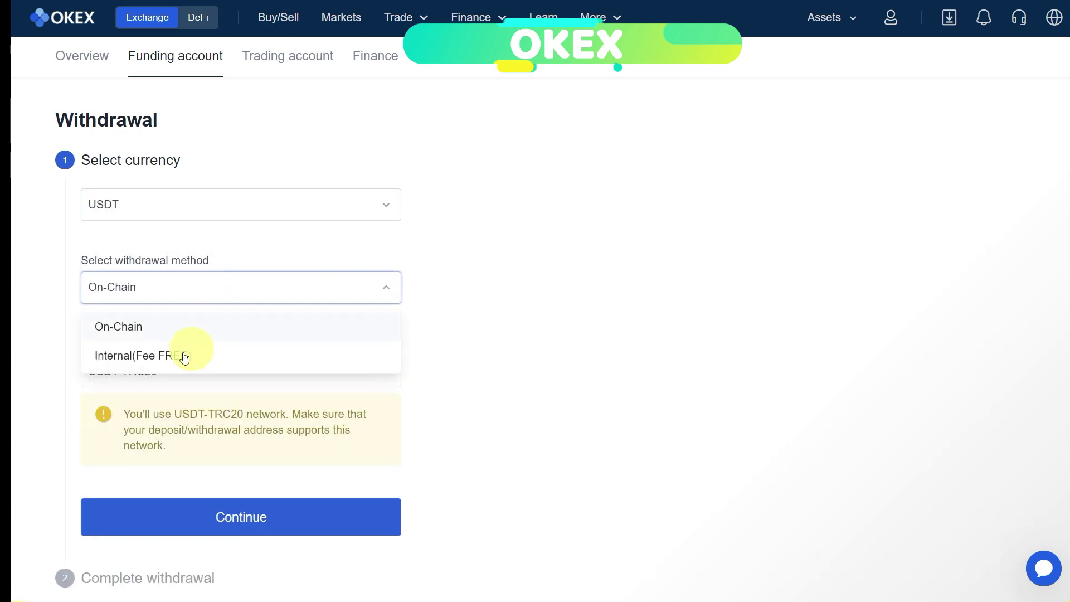
pyautogui.click(210, 324)
pyautogui.click(241, 380)
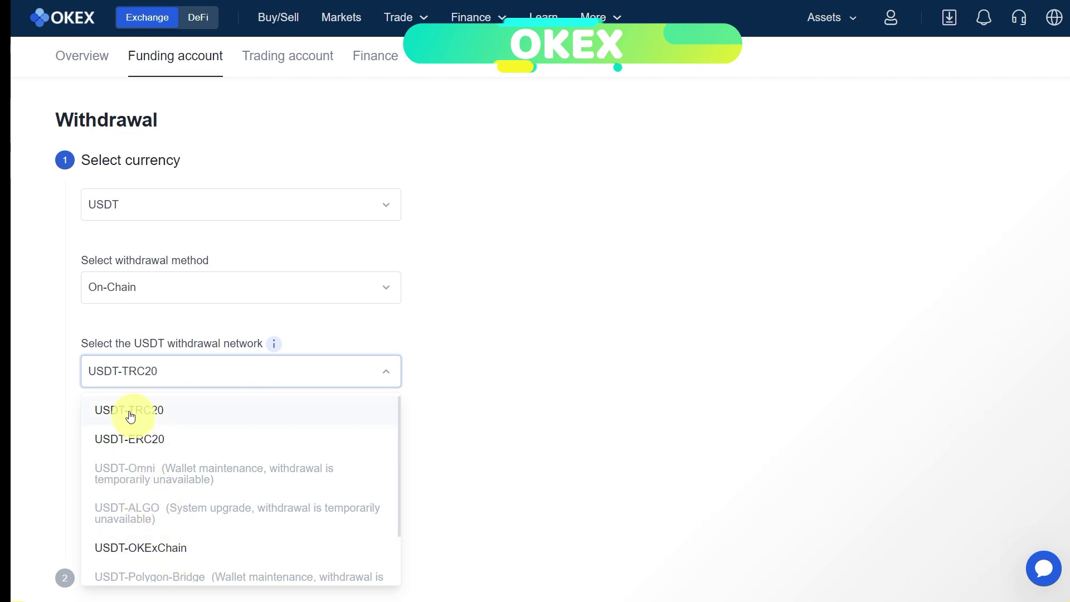
pyautogui.click(130, 415)
pyautogui.scroll(-2, 509, 413)
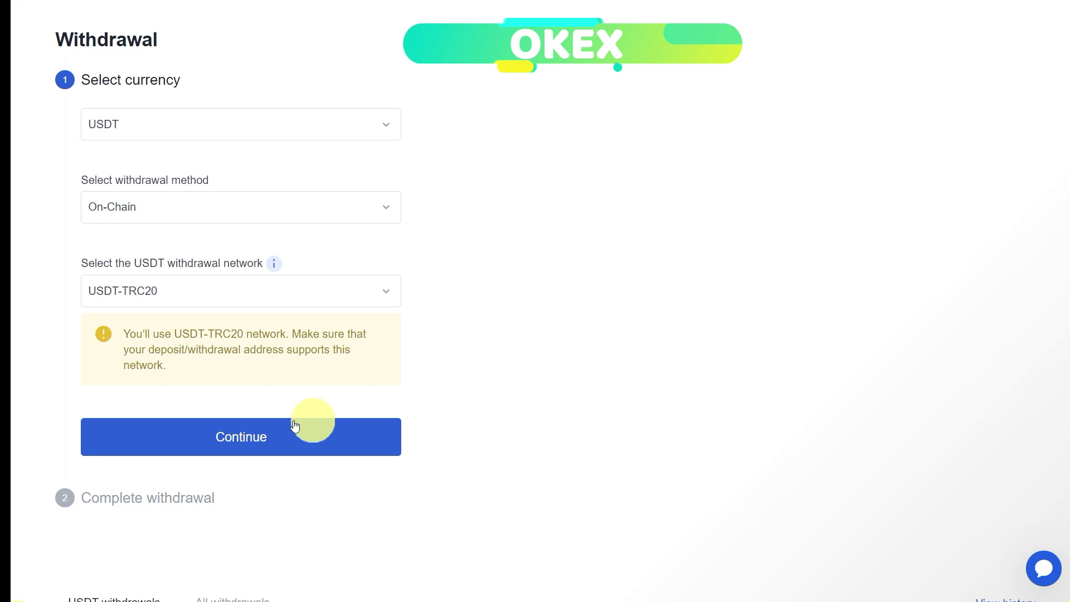
pyautogui.click(272, 442)
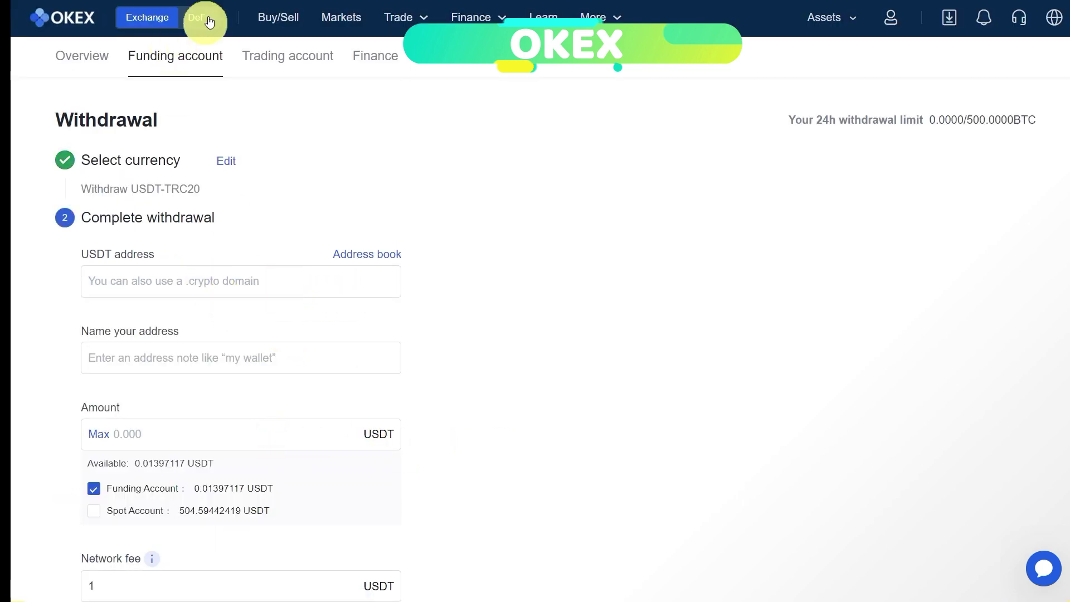
# Step: Load binance.com and open the Fiat and Spot wallet
pyautogui.write('binance.com')
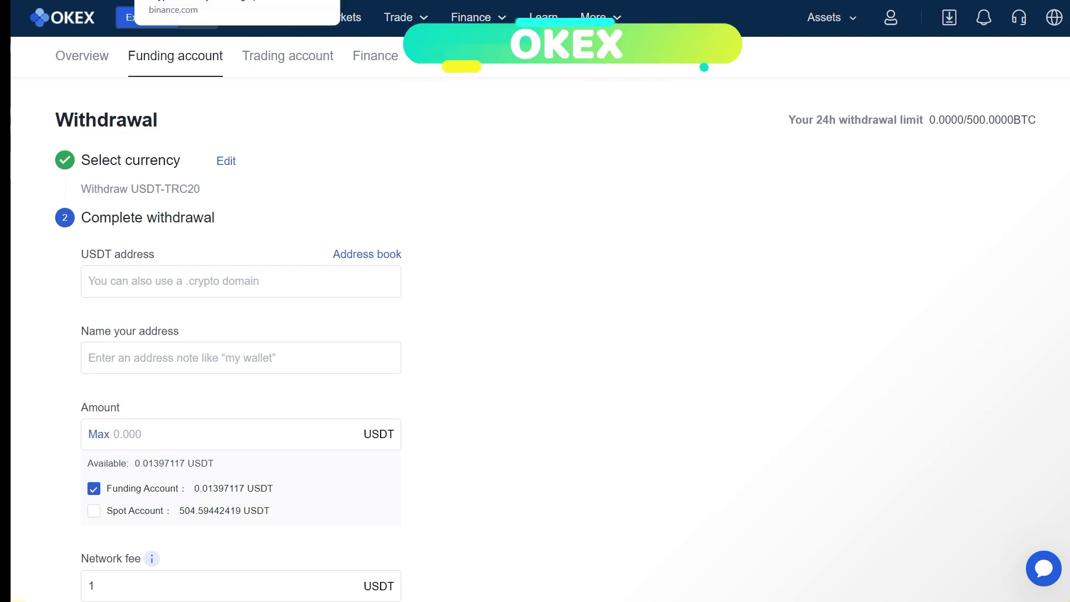
pyautogui.press('Return')
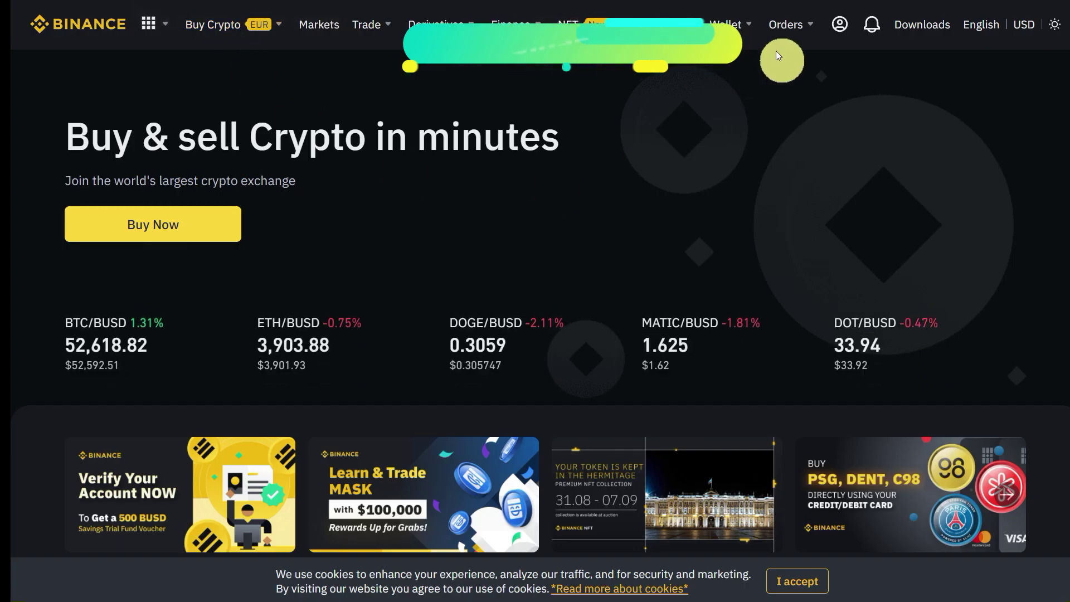
pyautogui.moveTo(738, 34)
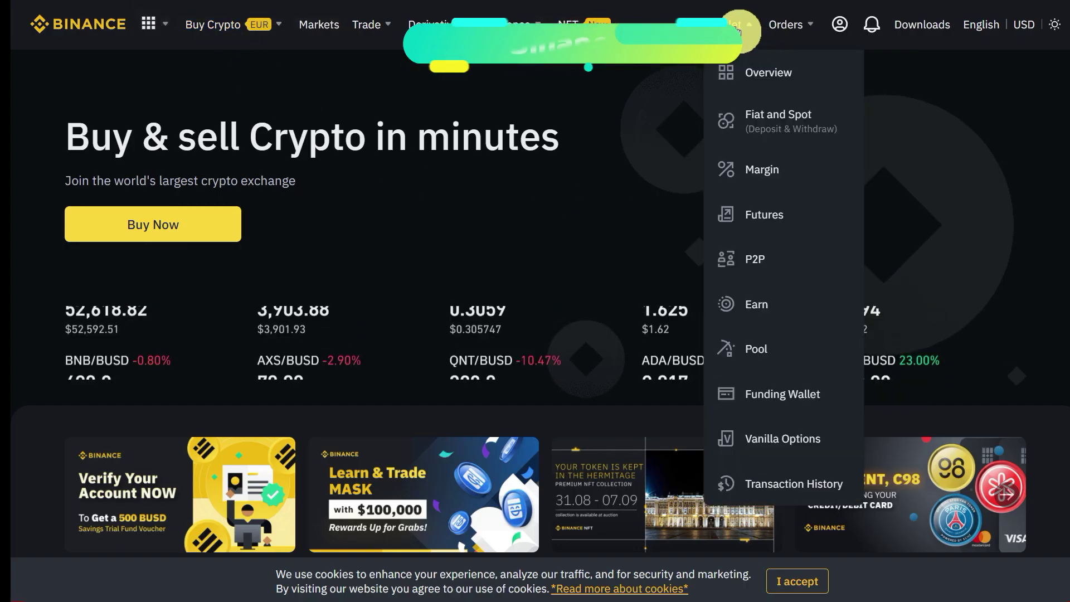
pyautogui.click(762, 134)
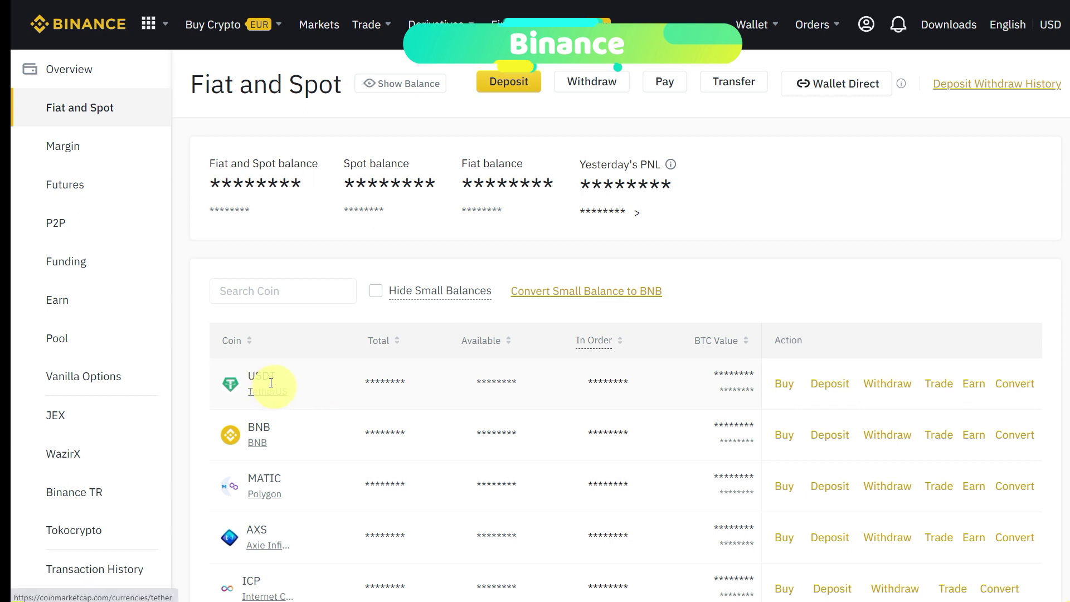
# Step: Start a USDT deposit on the TRX Tron (TRC20) network and copy its deposit address
pyautogui.click(830, 384)
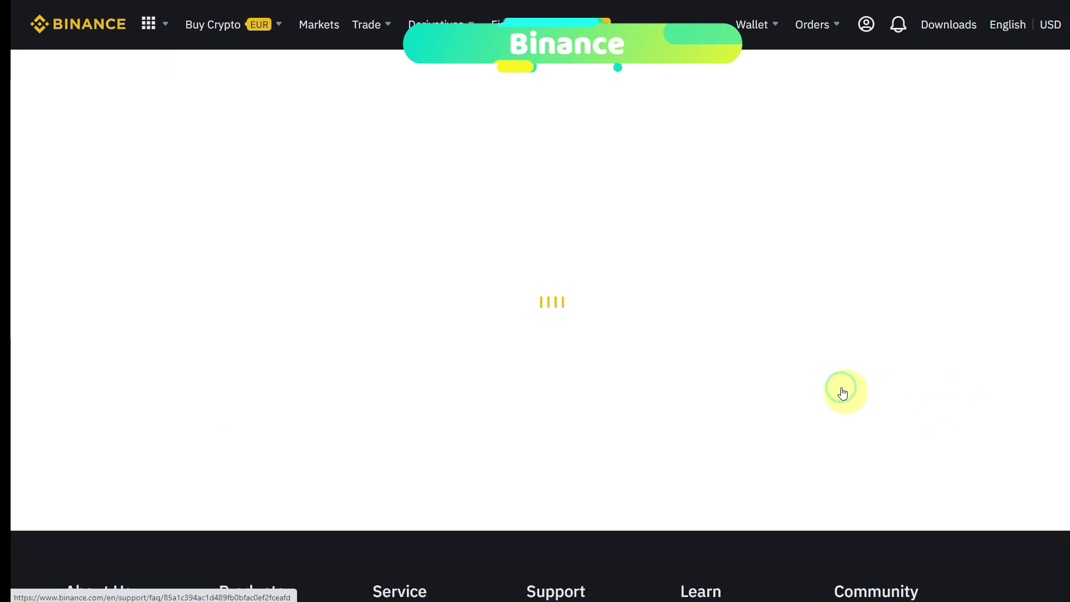
pyautogui.click(523, 269)
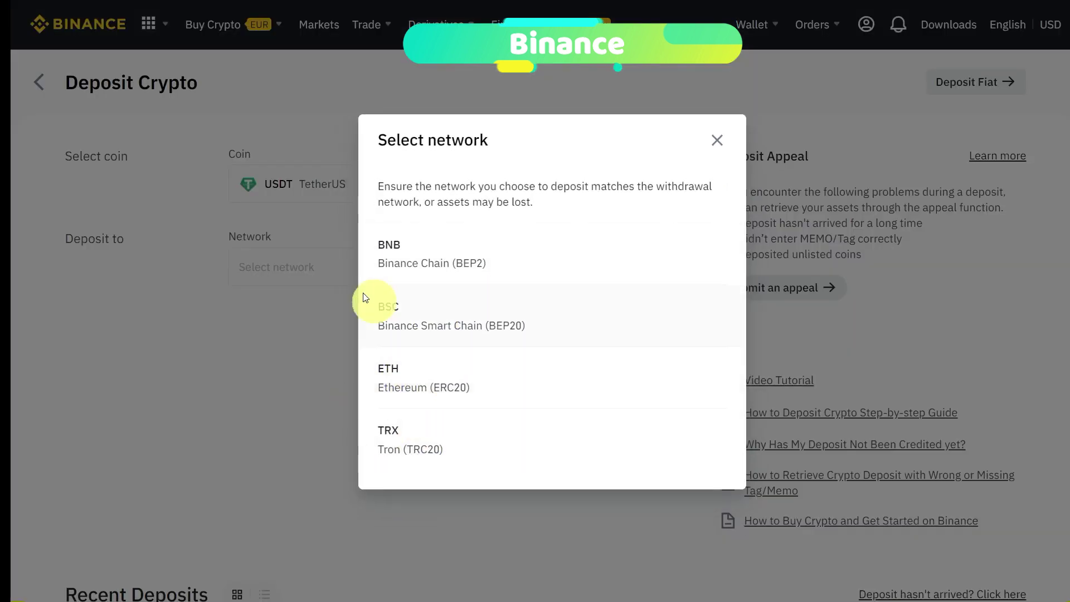
pyautogui.click(489, 455)
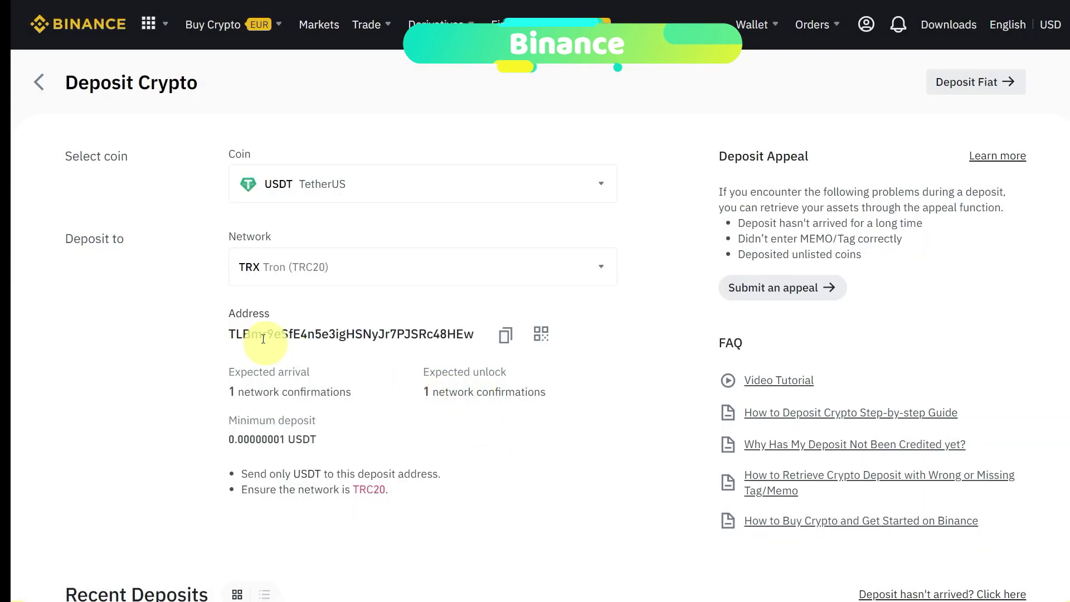
pyautogui.click(505, 336)
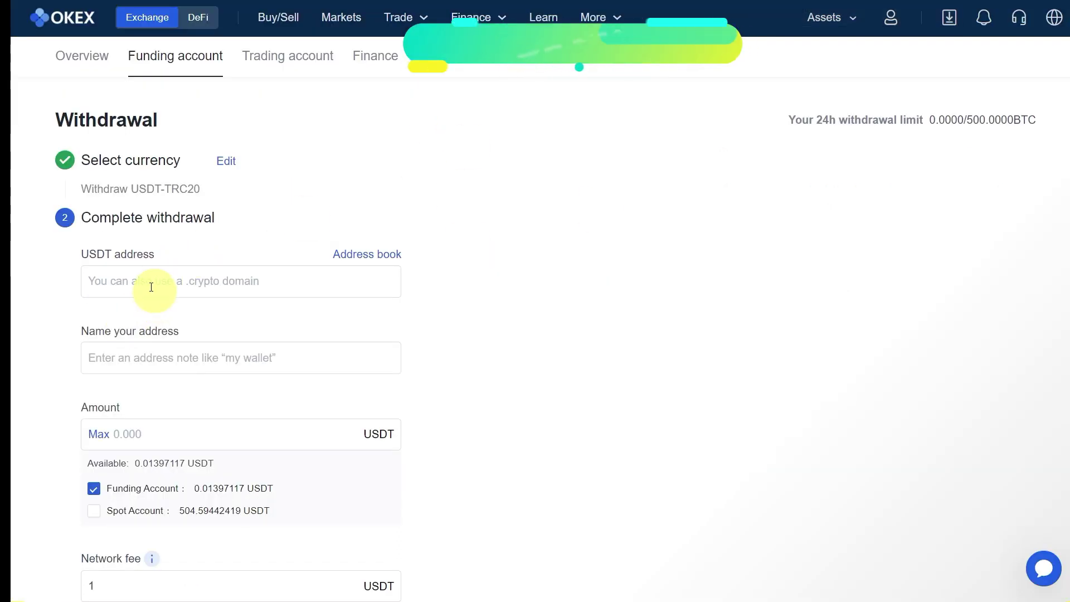
# Step: Paste the Binance TRC20 address as 'My Binance USDT' and withdraw 10 USDT from the Funding and Spot accounts
pyautogui.click(152, 285)
pyautogui.hotkey('ctrl', 'v')
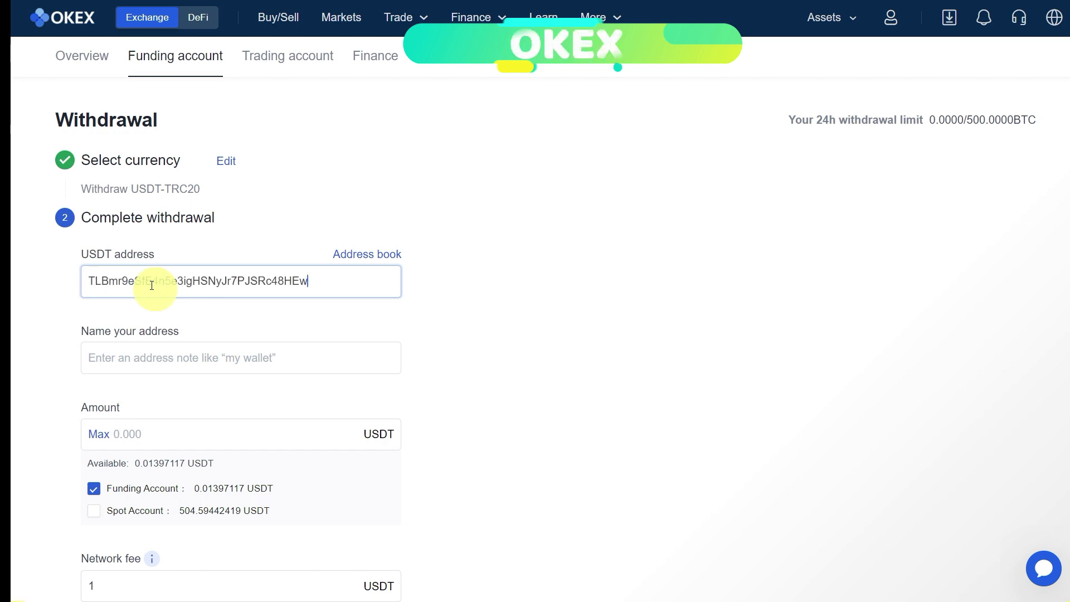
pyautogui.click(188, 357)
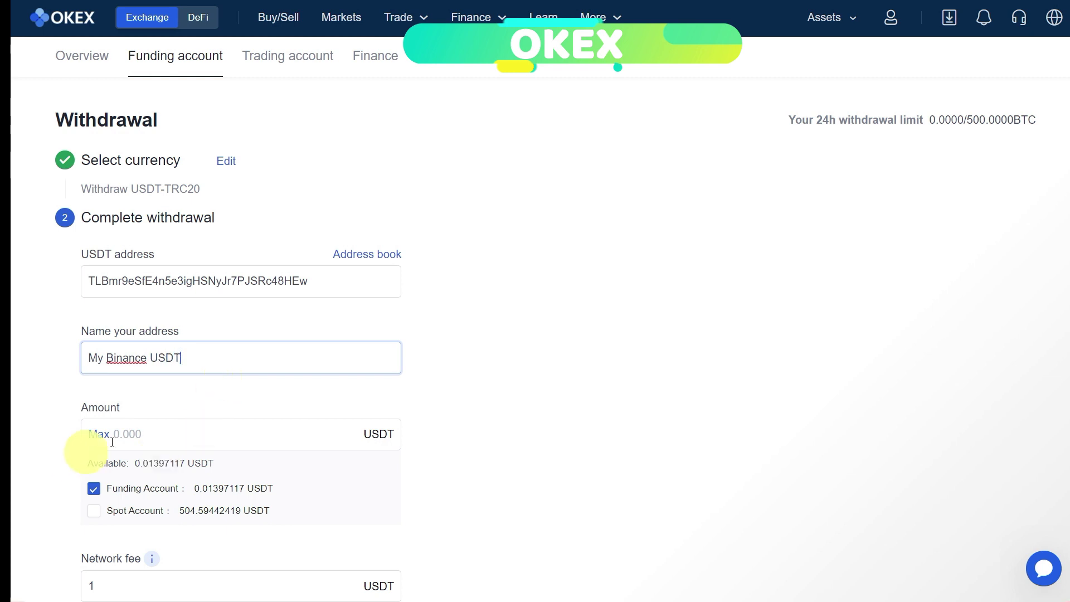
pyautogui.click(138, 434)
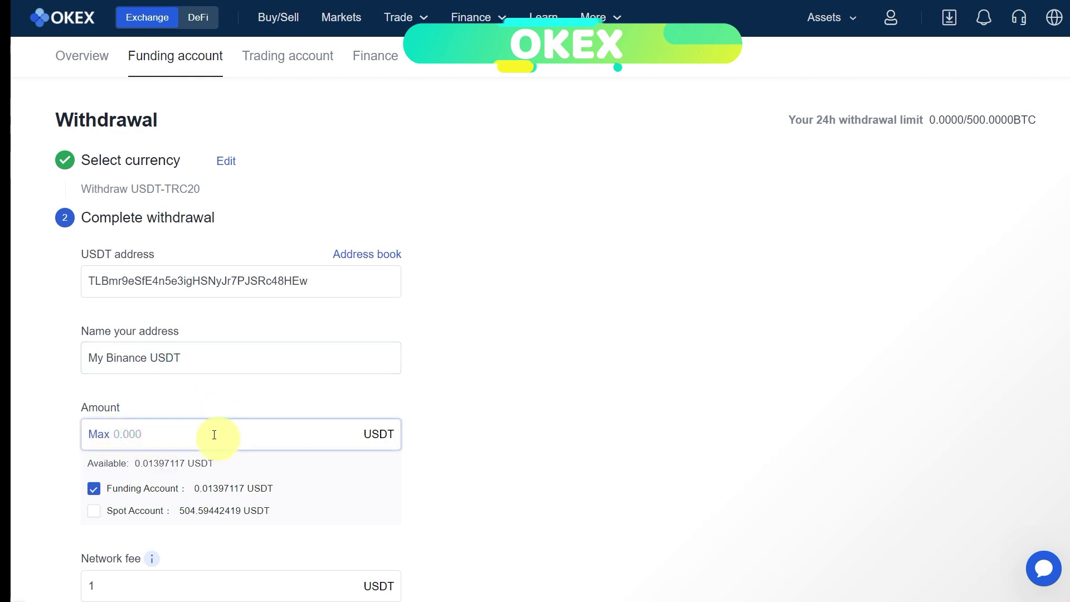
pyautogui.write('10')
pyautogui.click(94, 513)
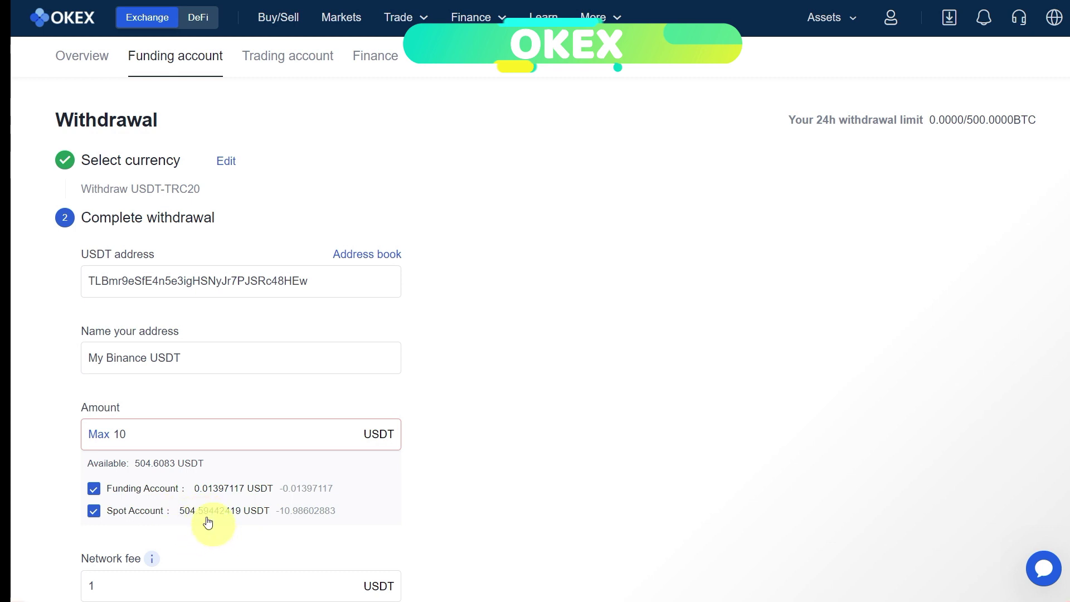
pyautogui.scroll(-3, 145, 434)
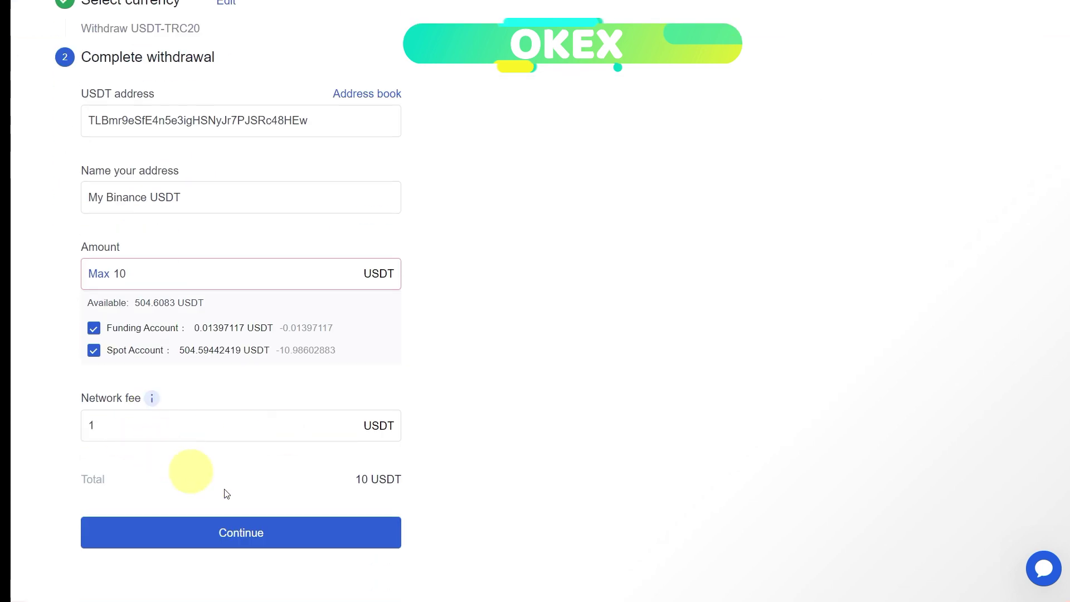
# Step: Submit the withdrawal details and enter the funds password
pyautogui.click(244, 536)
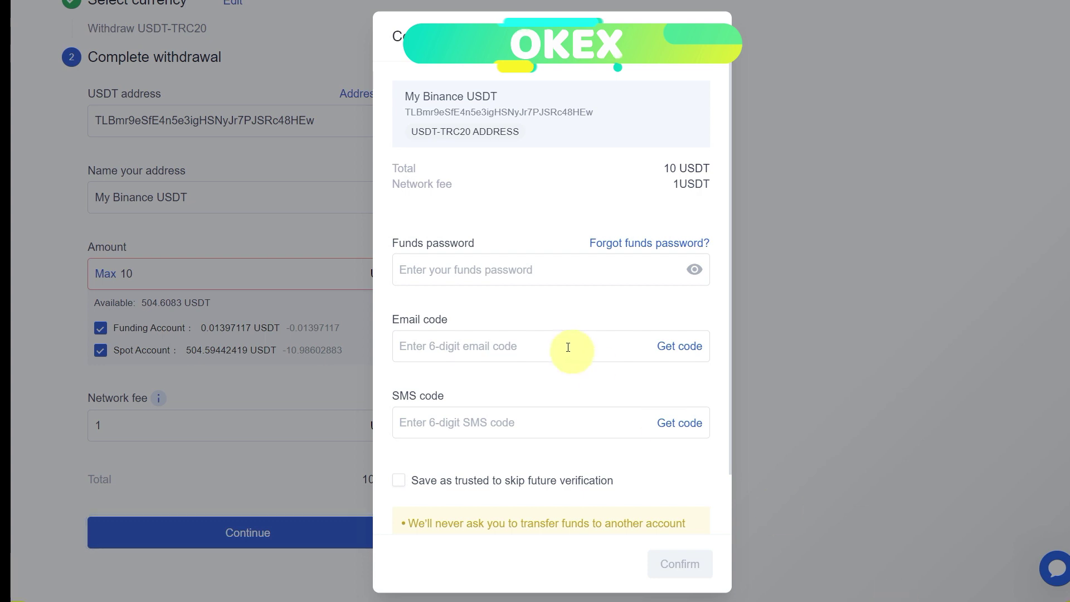
pyautogui.click(492, 269)
pyautogui.write('•')
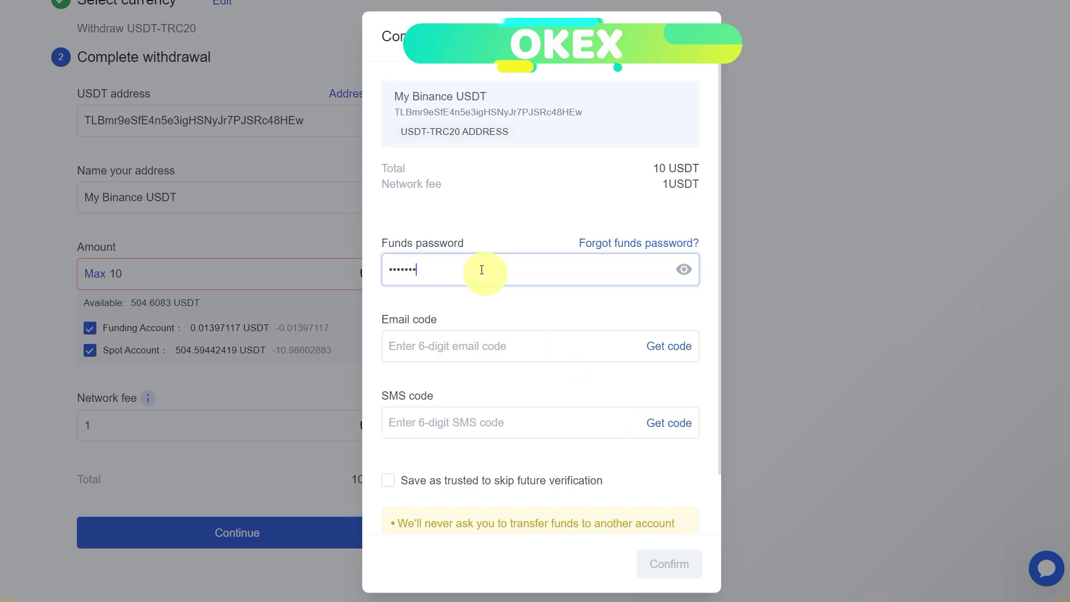
# Step: Request the email and SMS codes, enter the SMS verification code, and save the device as trusted
pyautogui.click(661, 349)
pyautogui.click(672, 423)
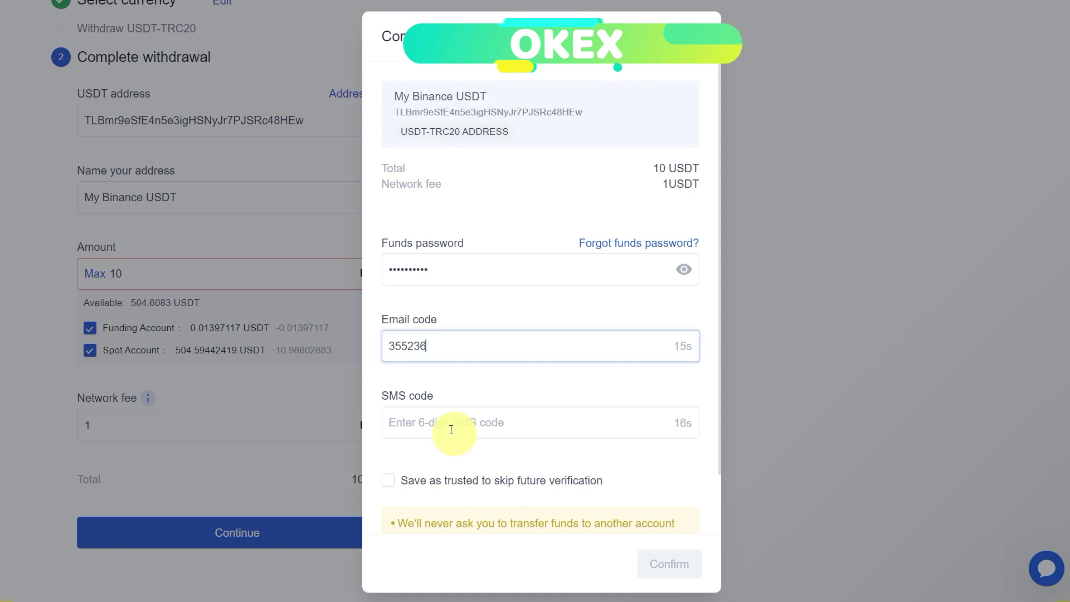
pyautogui.click(449, 424)
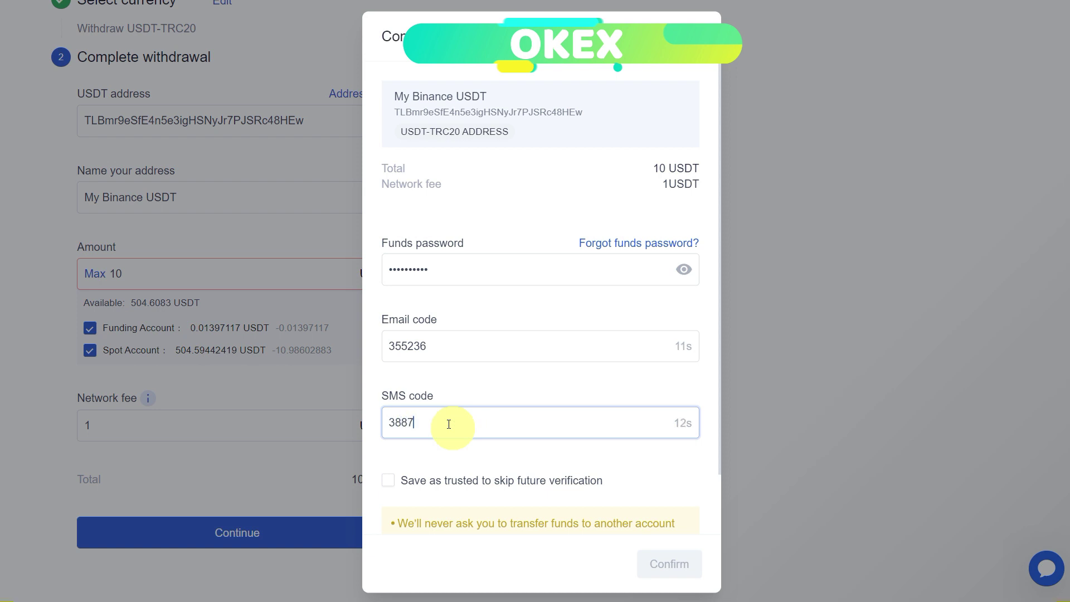
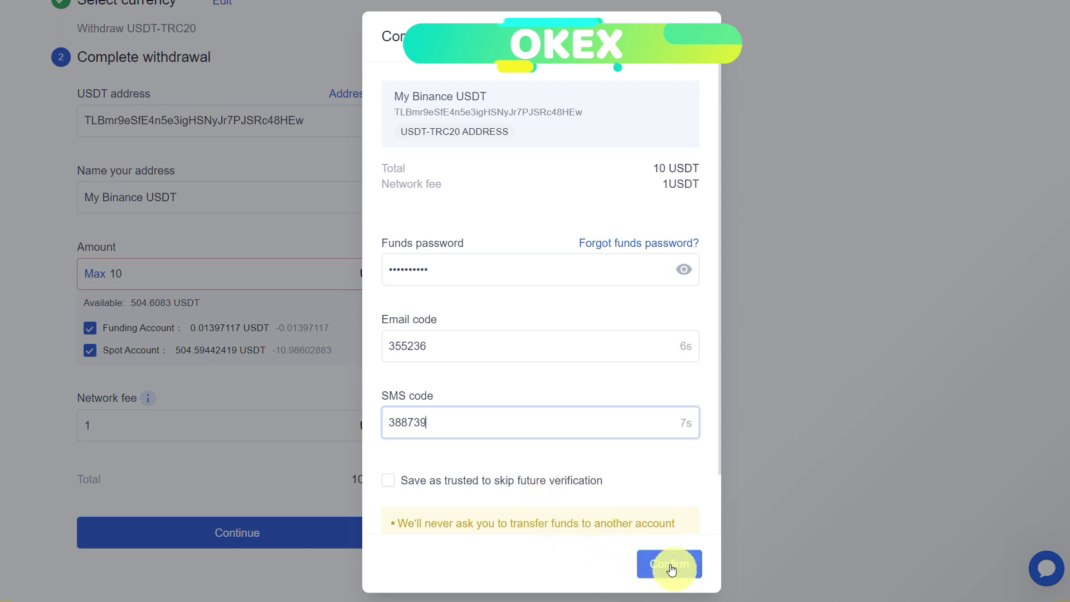
pyautogui.click(538, 483)
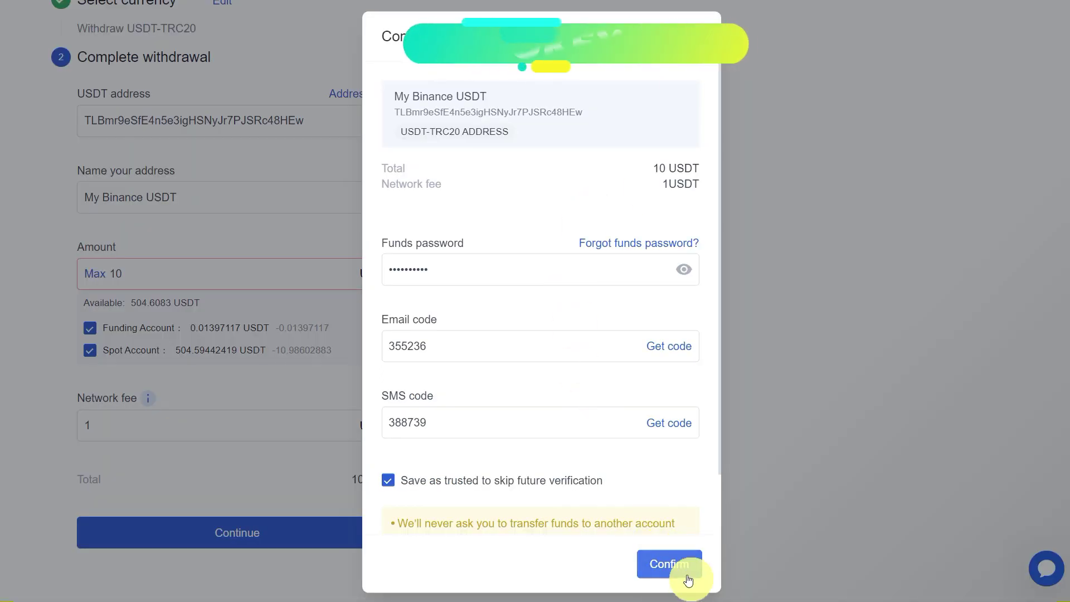
# Step: Confirm the 10 USDT withdrawal, acknowledge the completion message, and refresh until its status updates
pyautogui.click(682, 567)
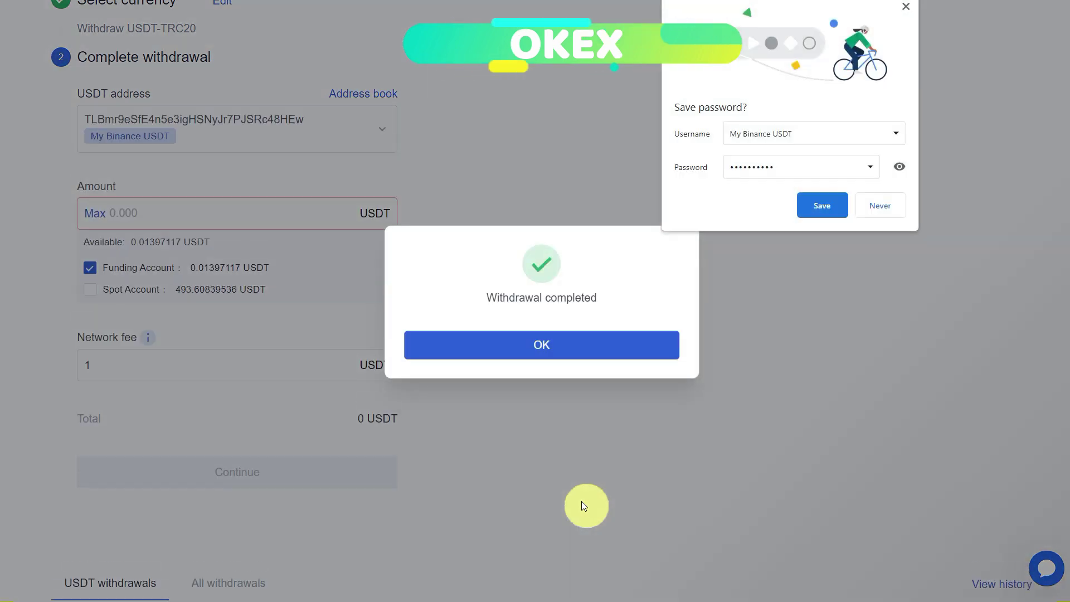
pyautogui.click(910, 9)
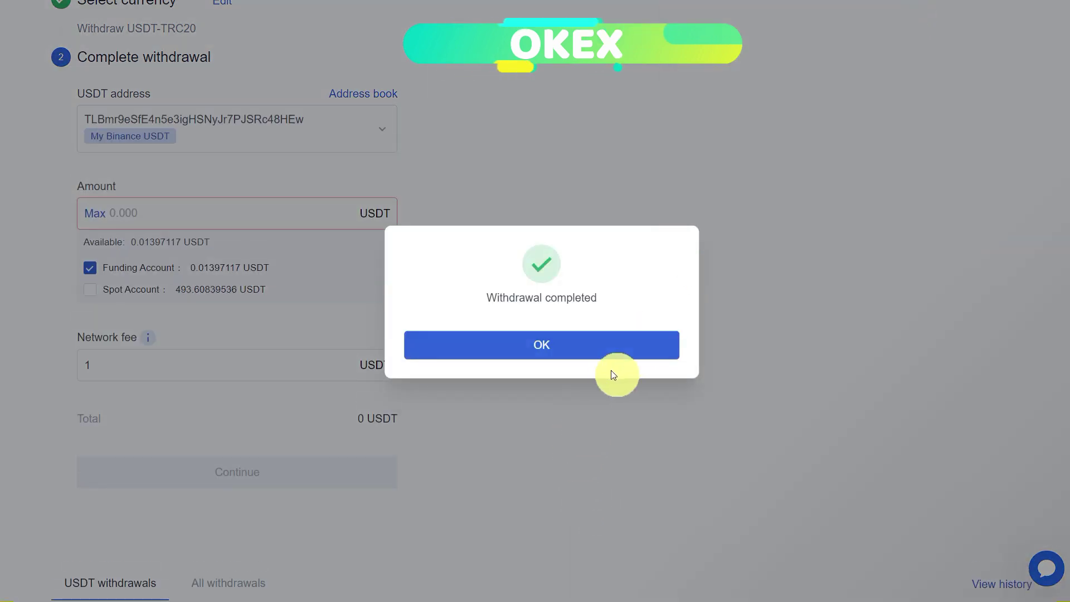
pyautogui.click(601, 351)
pyautogui.scroll(-3, 603, 353)
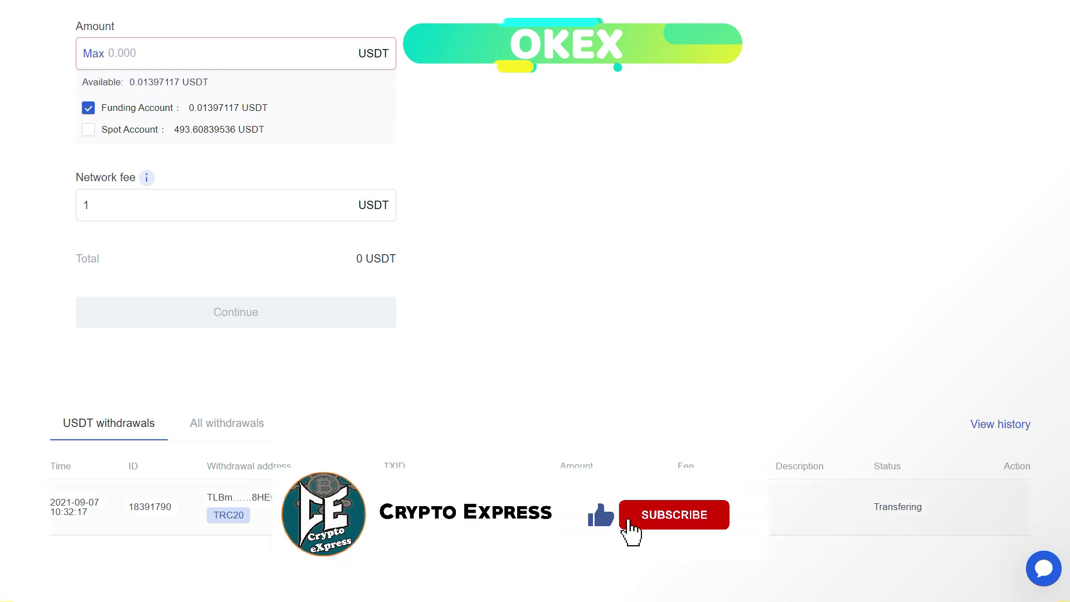
pyautogui.press('F5')
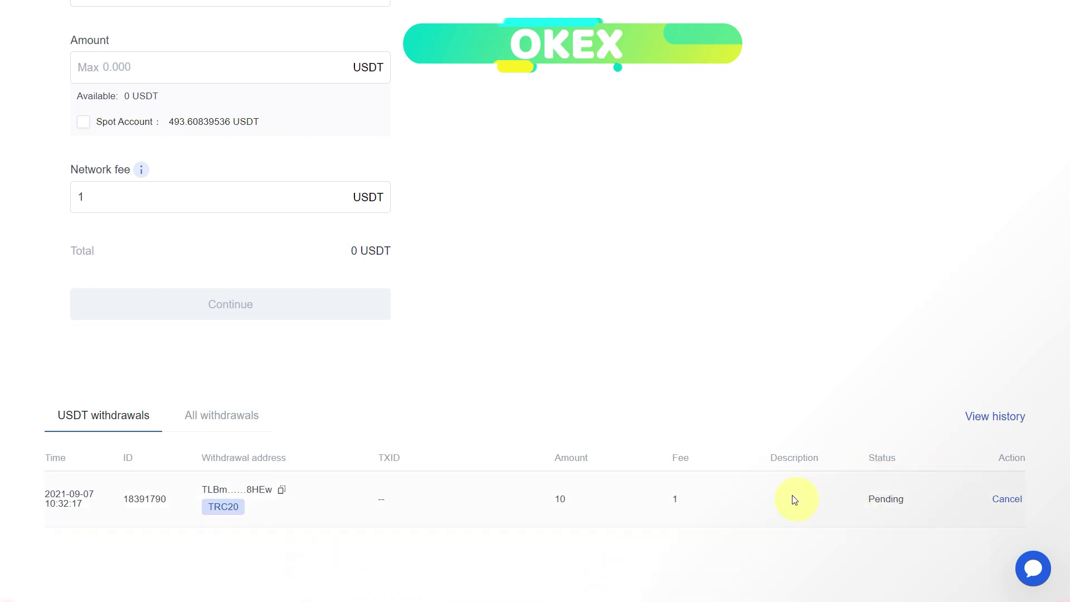
pyautogui.press('F5')
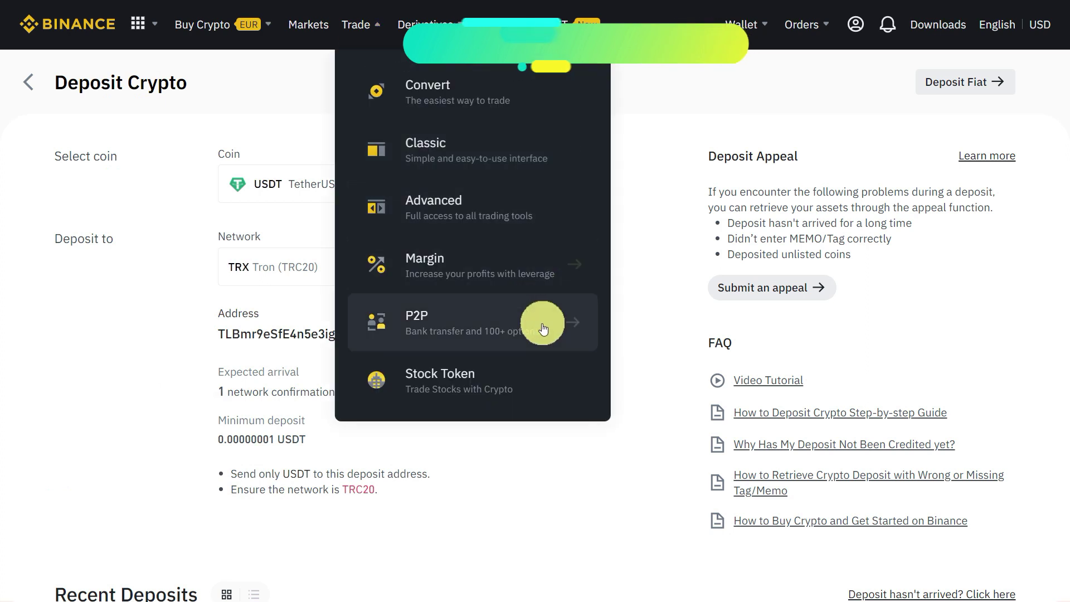
# Step: Refresh the Deposit Crypto page and check Recent Deposits for the 10 USDT deposit
pyautogui.press('F5')
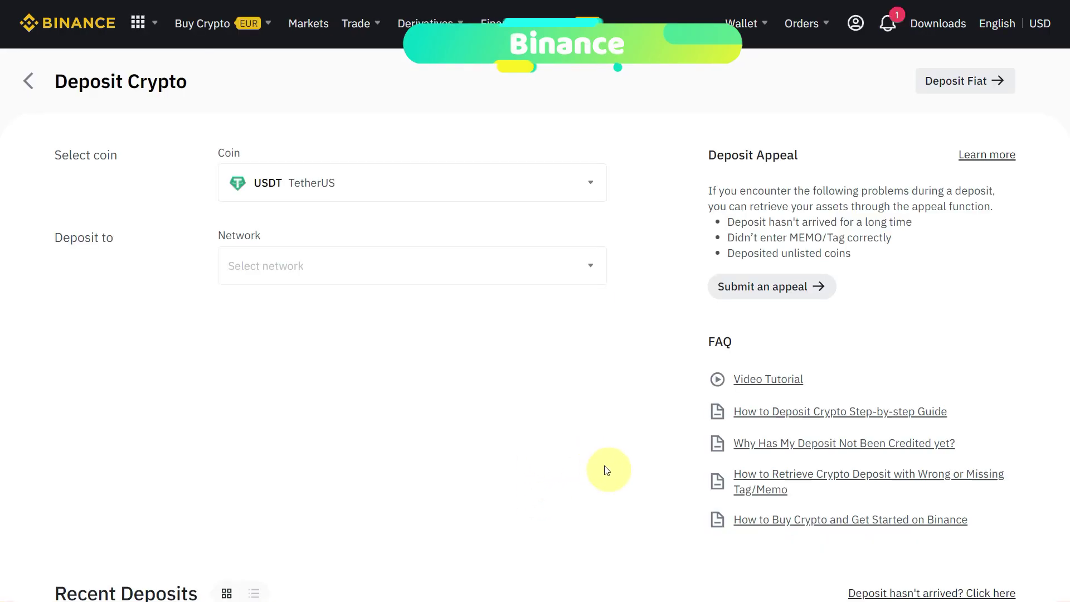
pyautogui.scroll(-2, 607, 469)
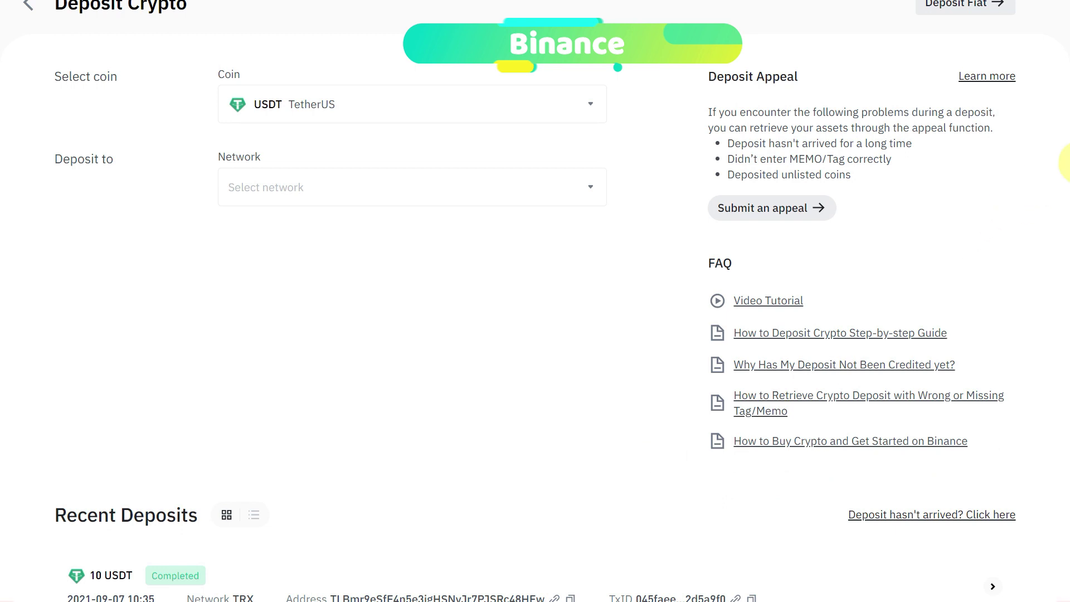
pyautogui.scroll(-1, 1067, 174)
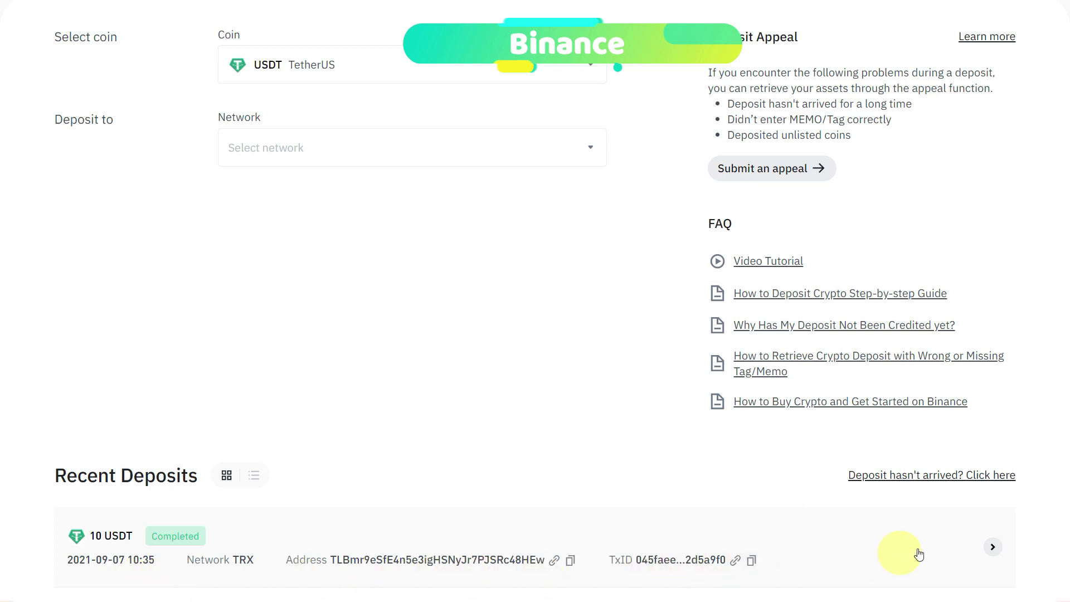
pyautogui.scroll(3, 679, 160)
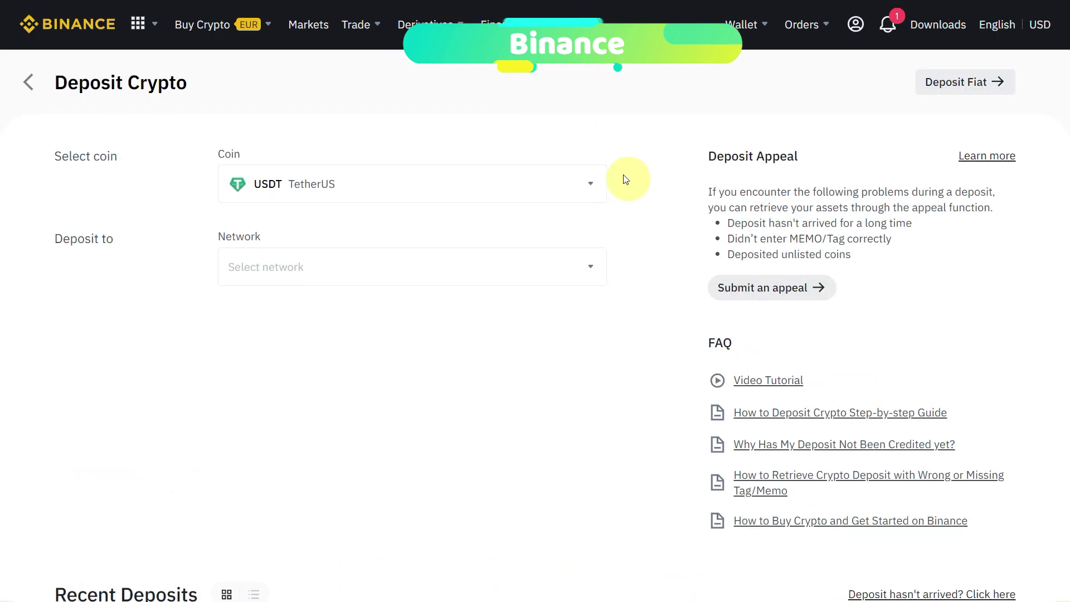
# Step: Read the Deposit Successful notification from the bell and dismiss it with I understand
pyautogui.click(898, 29)
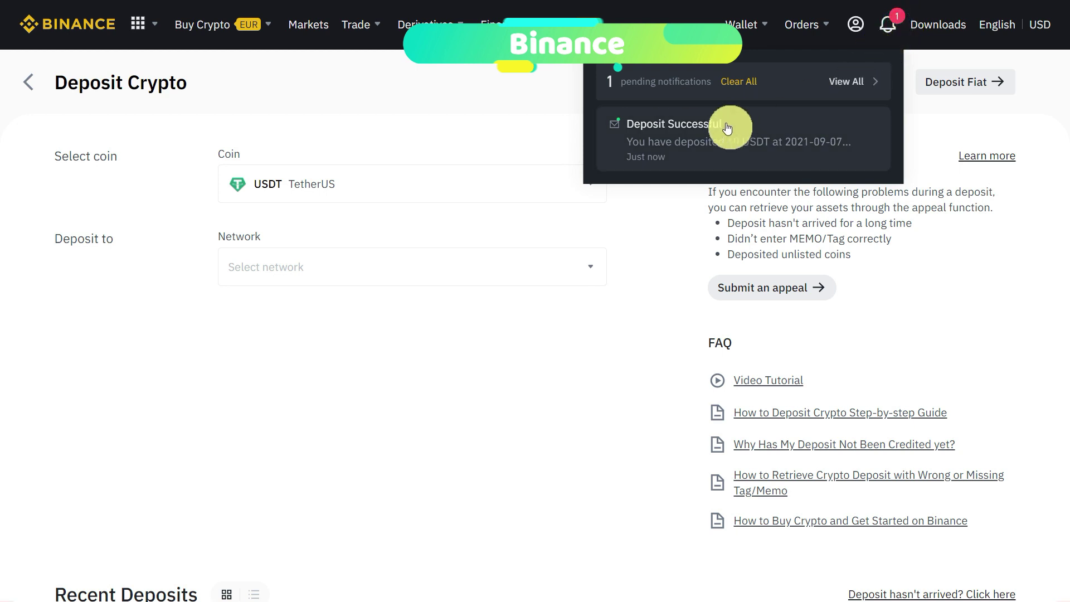
pyautogui.click(729, 144)
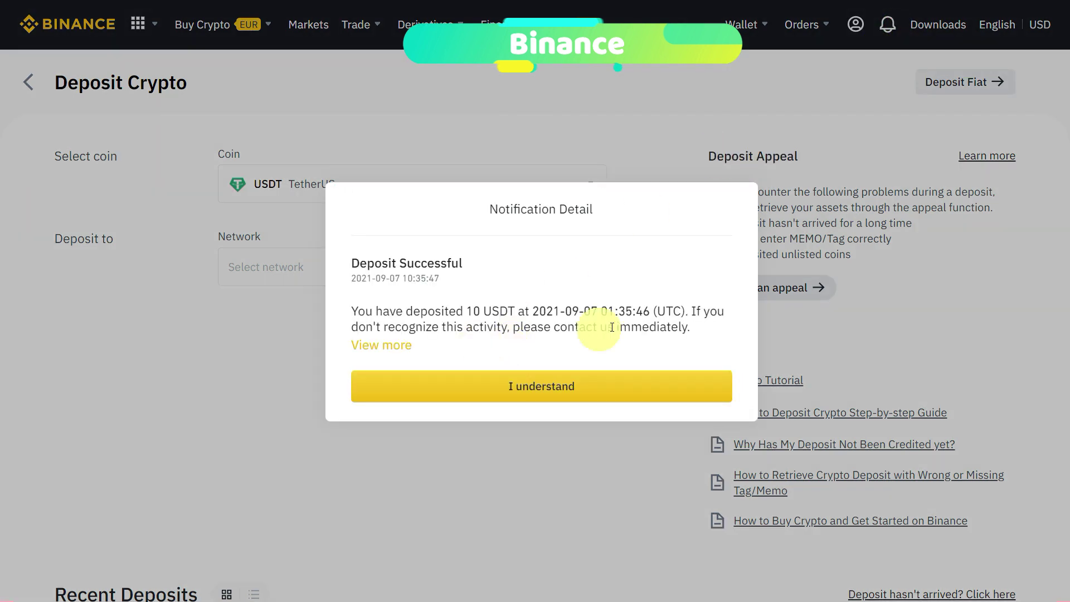
pyautogui.click(493, 393)
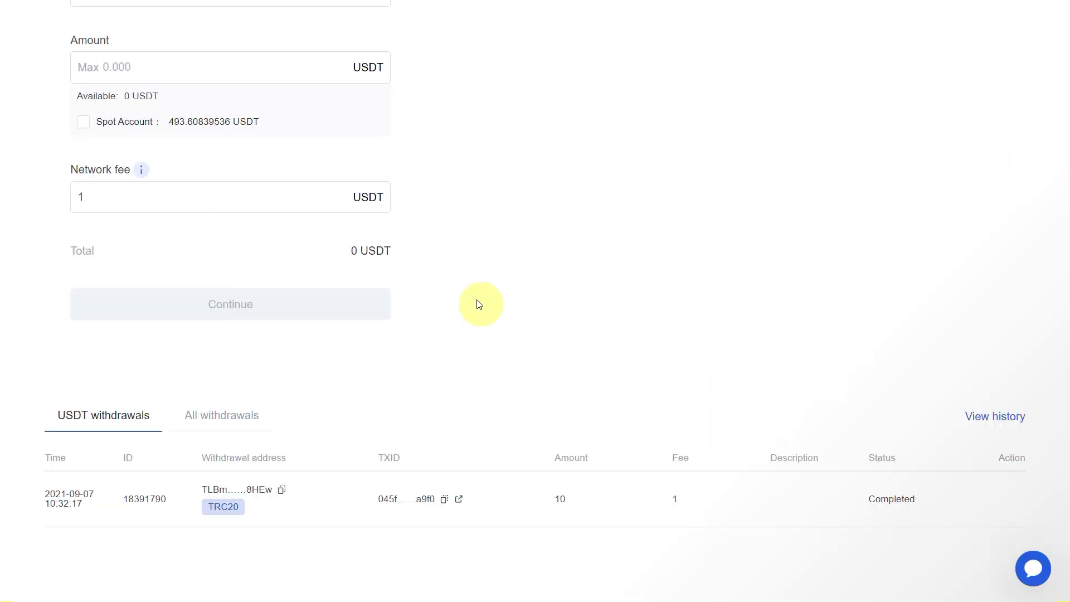
# Step: Scroll the withdrawals table to confirm the 10 USDT withdrawal shows Completed
pyautogui.scroll(5, 461, 284)
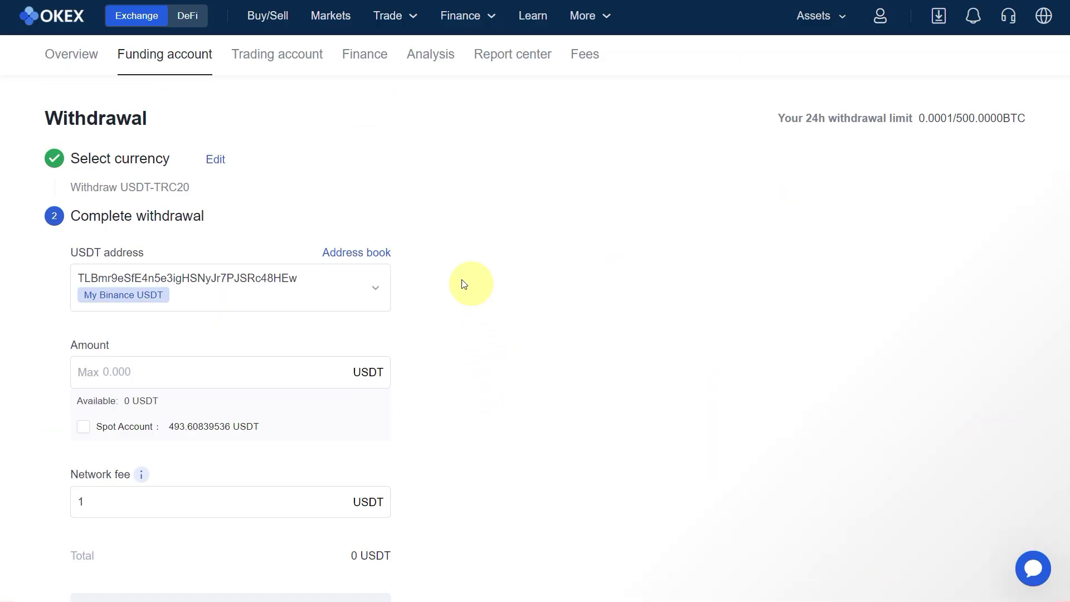
pyautogui.scroll(-8, 522, 269)
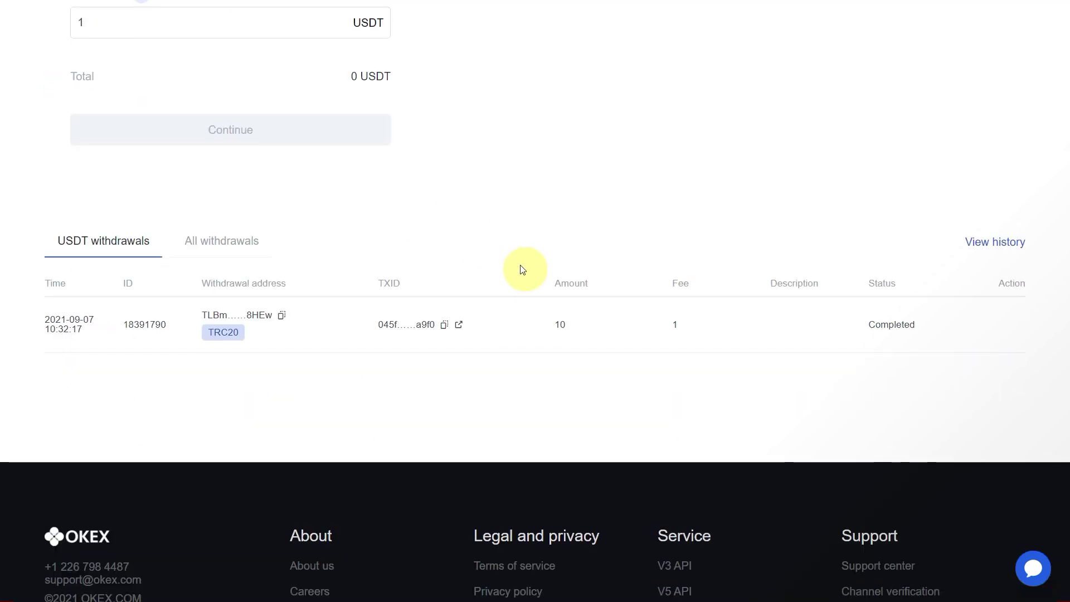
pyautogui.scroll(8, 522, 269)
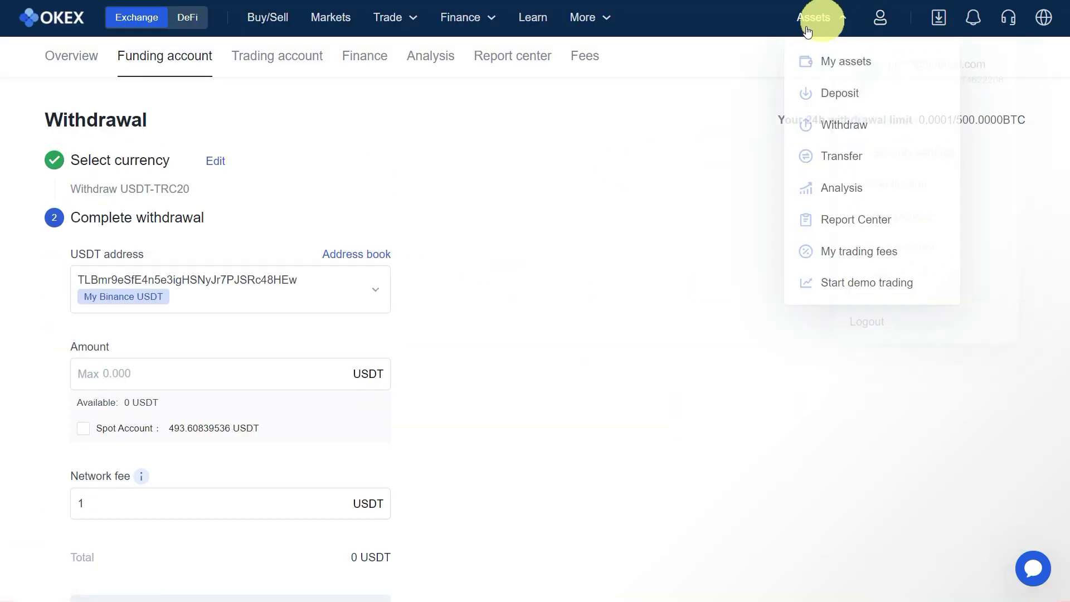
# Step: Restart a withdrawal from Assets > Withdraw, browse the currency list, and close it without choosing
pyautogui.moveTo(812, 16)
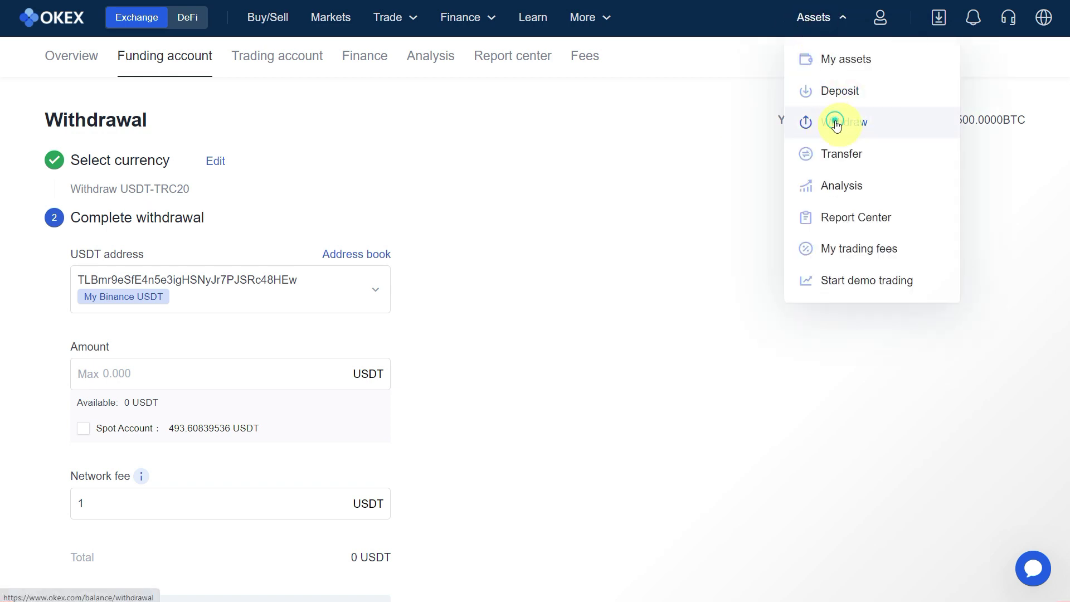
pyautogui.click(837, 120)
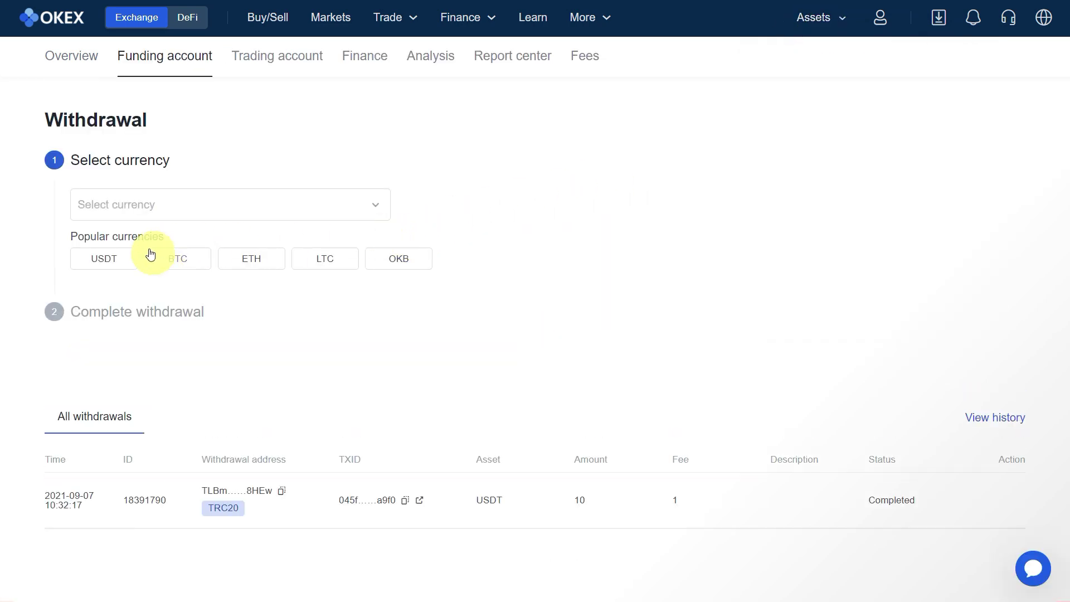
pyautogui.click(337, 210)
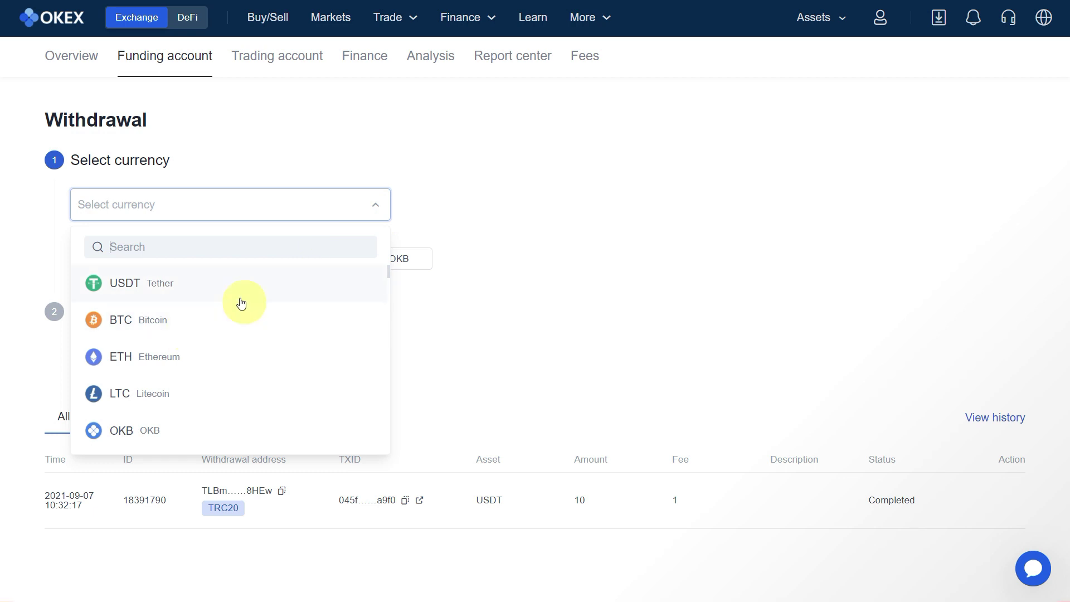
pyautogui.scroll(-20, 241, 303)
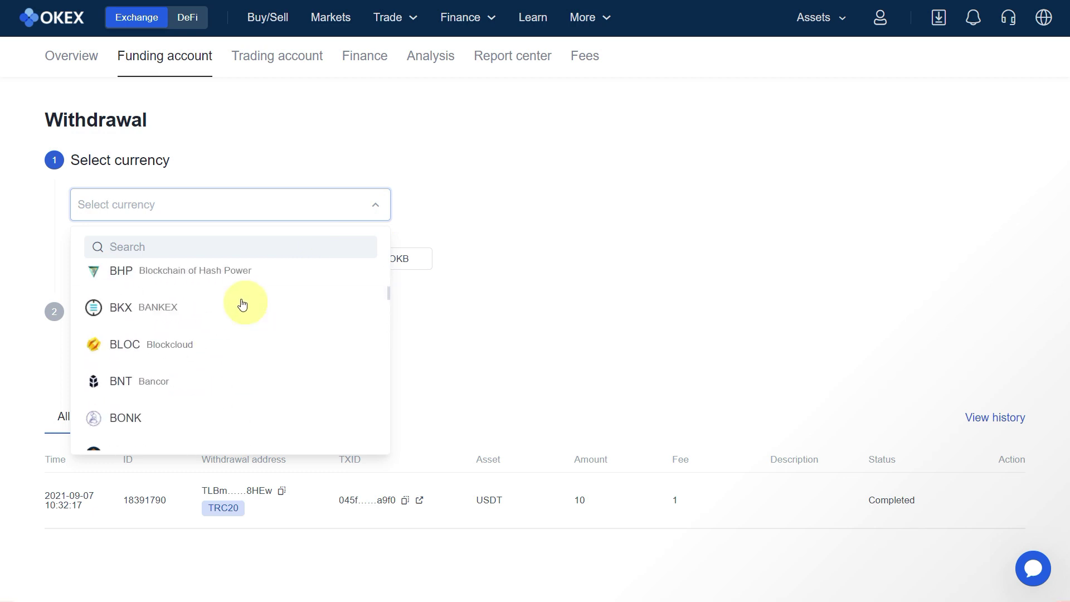
pyautogui.scroll(-20, 241, 305)
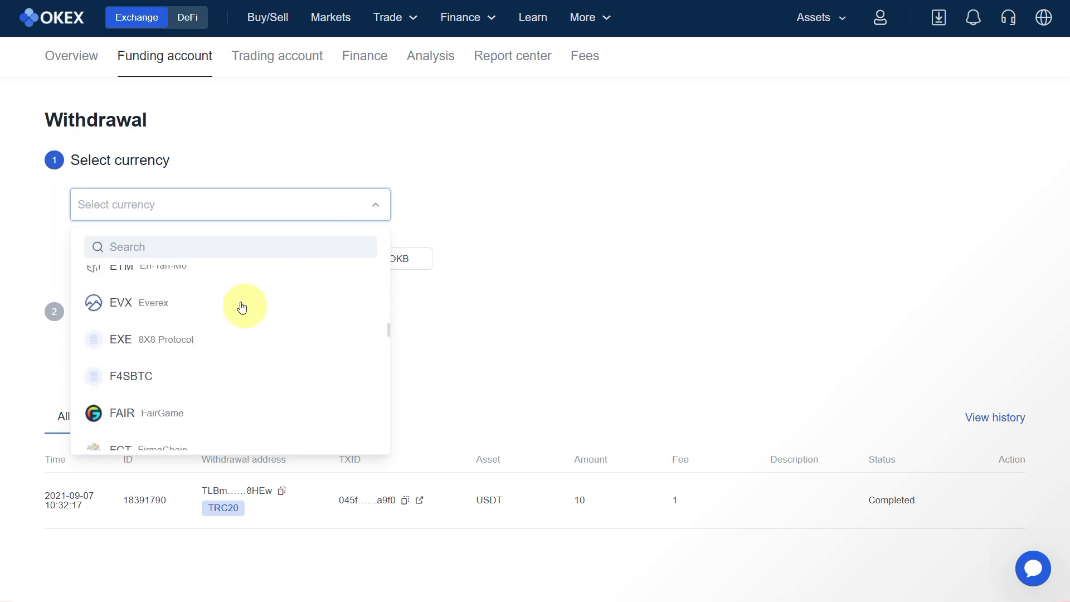
pyautogui.scroll(-20, 241, 306)
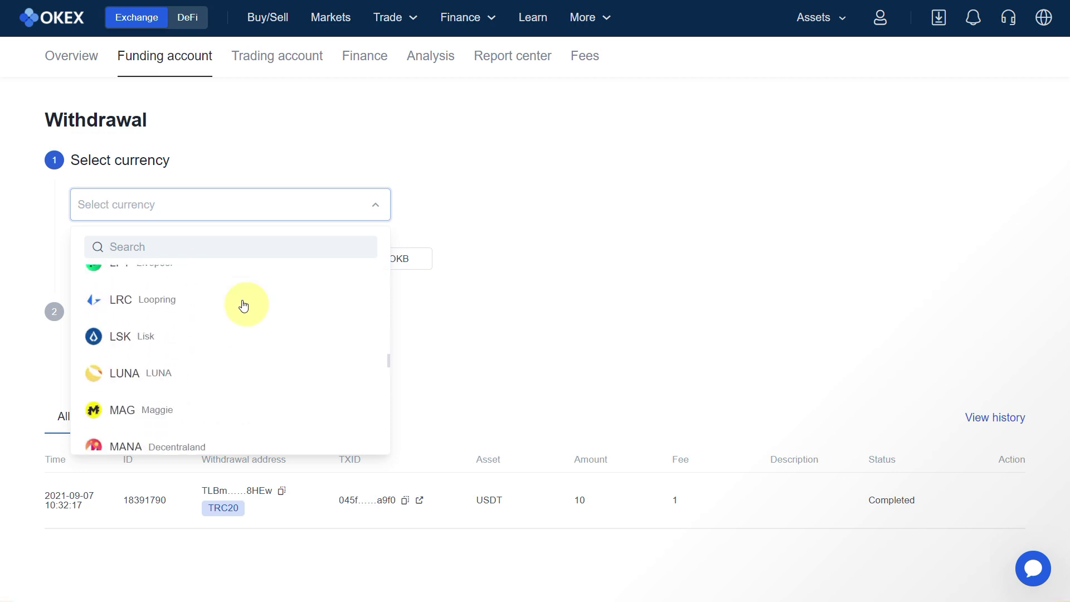
pyautogui.click(505, 328)
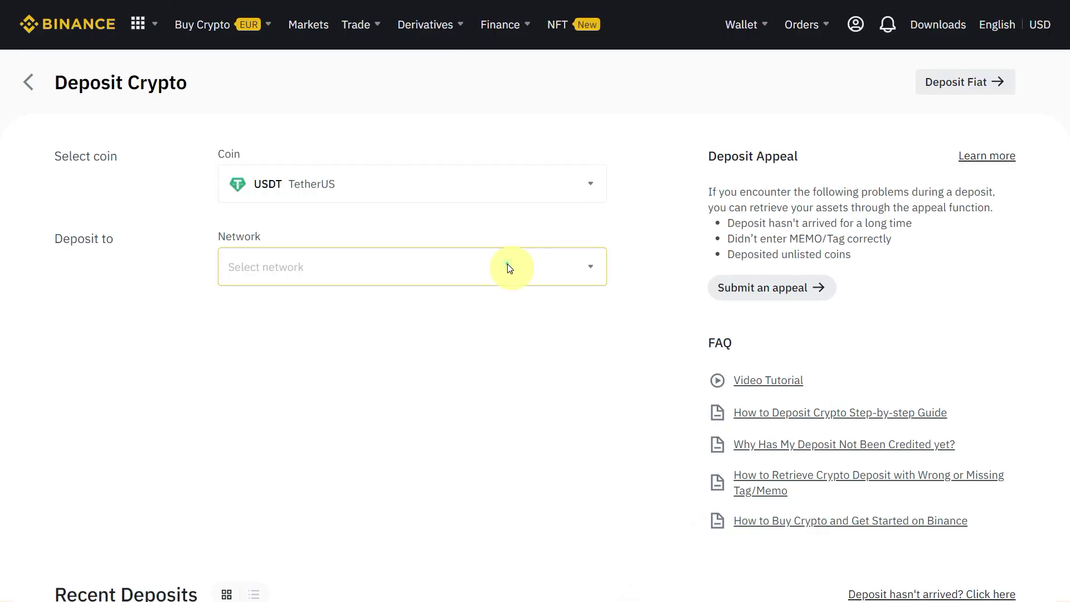
# Step: Open Binance's Select network dialog for the USDT deposit
pyautogui.click(507, 264)
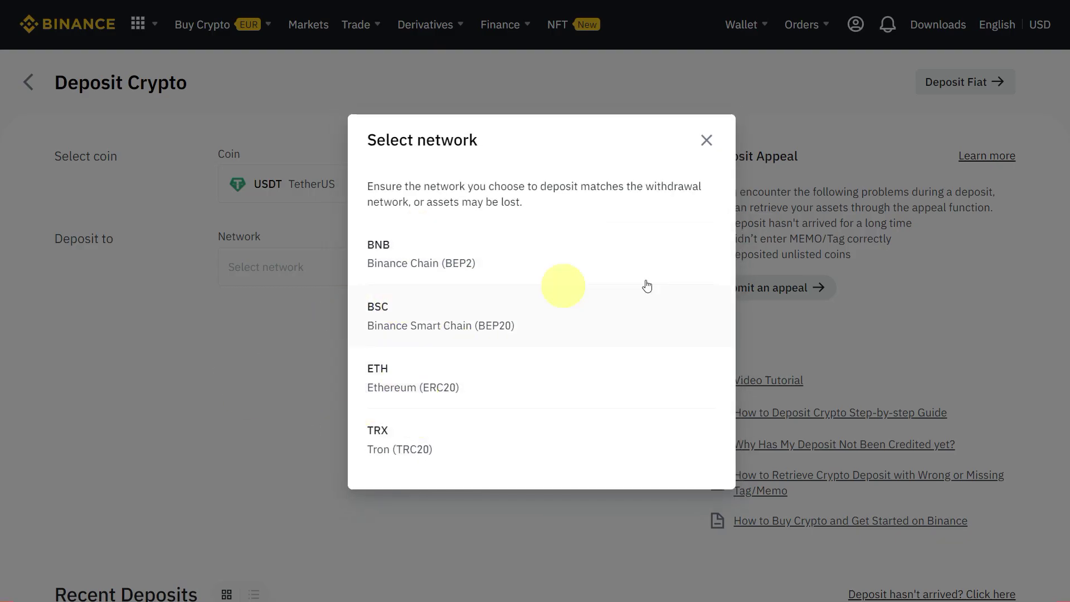